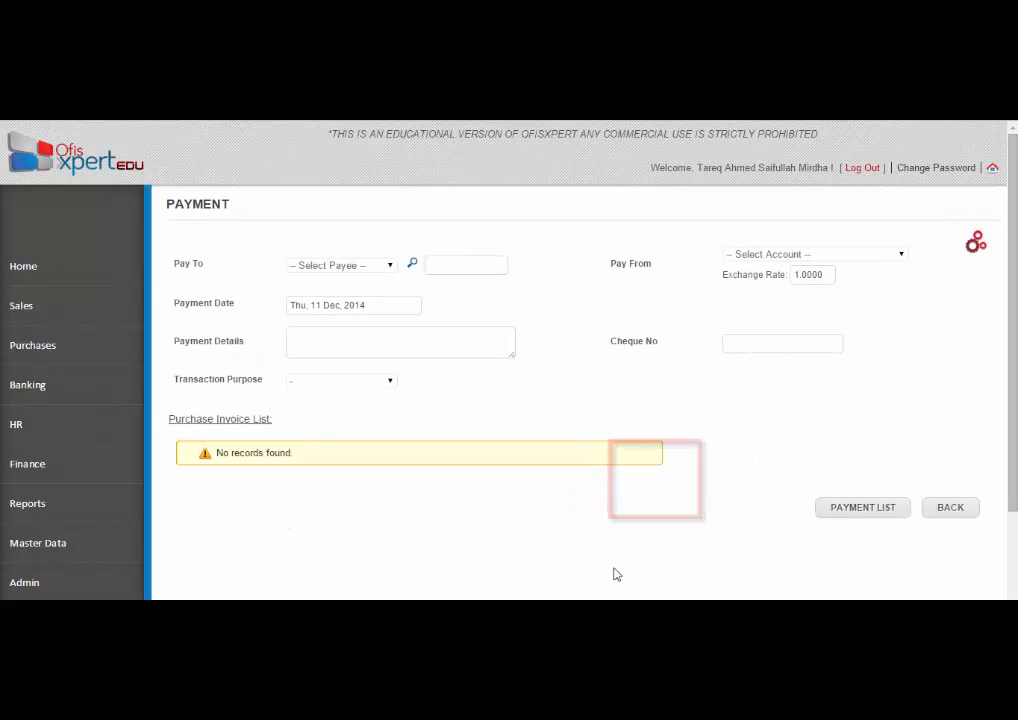
Step: Set the payment's payee to VTEST1 | Test Vendor and pay from Current Account | Maybank
{"action": "left_click", "coordinate": [366, 268]}
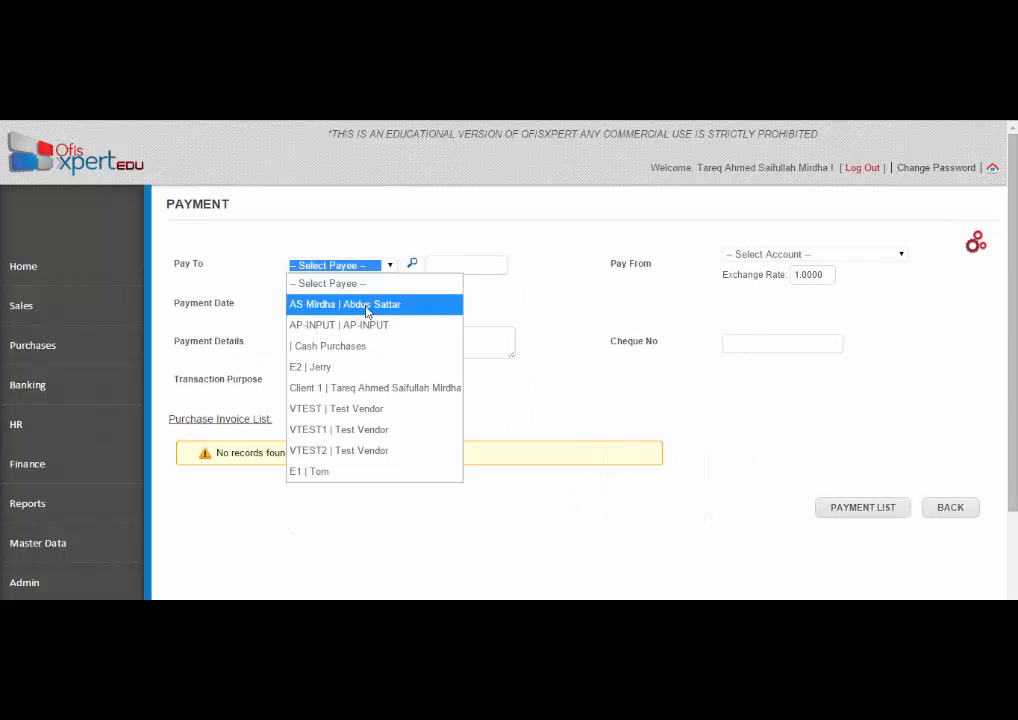
{"action": "left_click", "coordinate": [381, 434]}
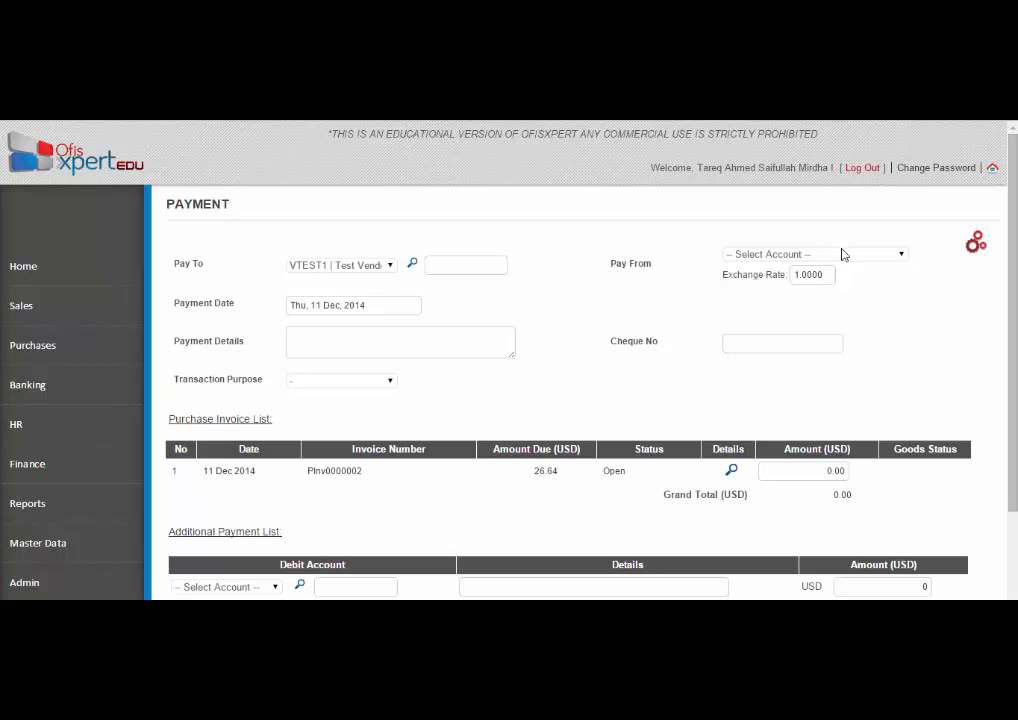
{"action": "left_click", "coordinate": [860, 255]}
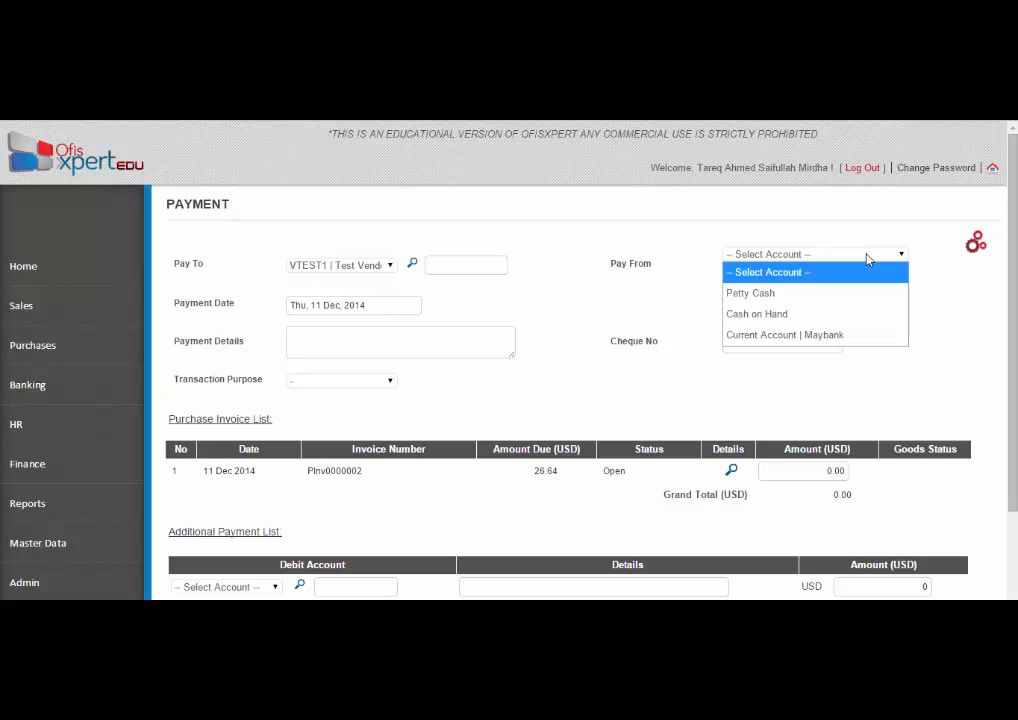
{"action": "left_click", "coordinate": [848, 335]}
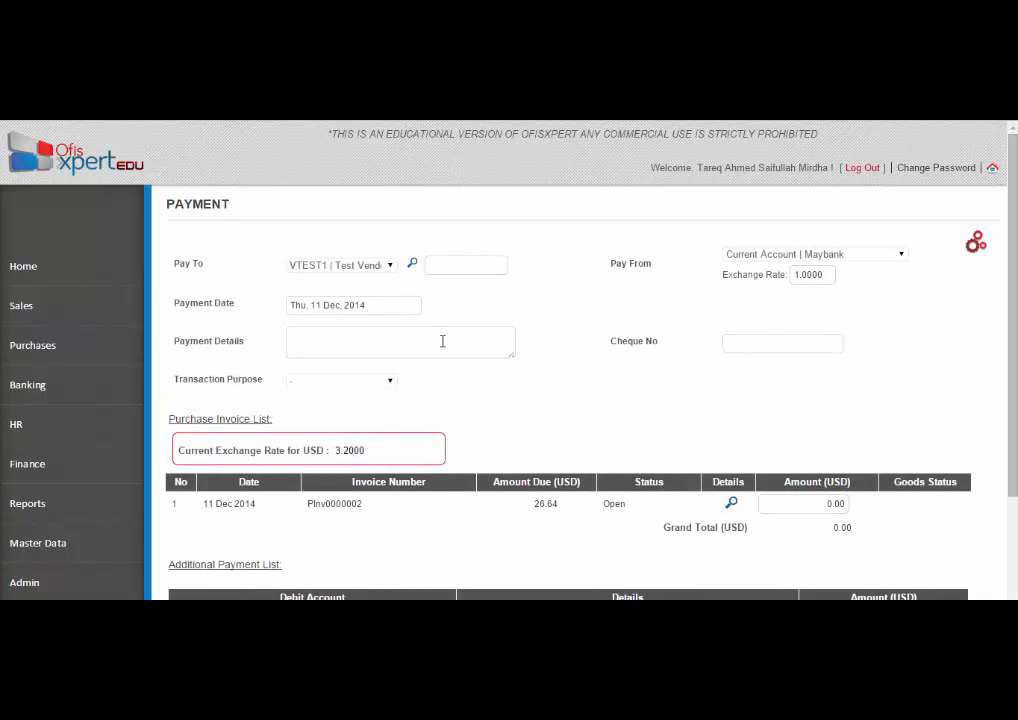
Step: View the transaction purpose options and set the payment amount for invoice PInv0000002 to 26.64 USD
{"action": "left_click", "coordinate": [442, 341]}
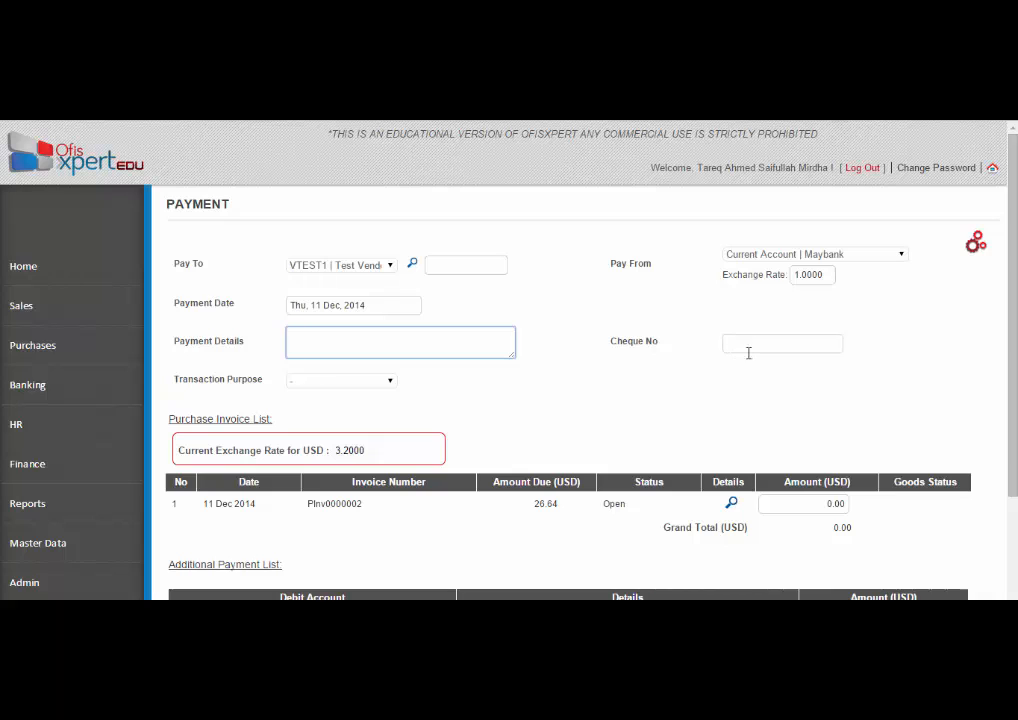
{"action": "left_click", "coordinate": [350, 382]}
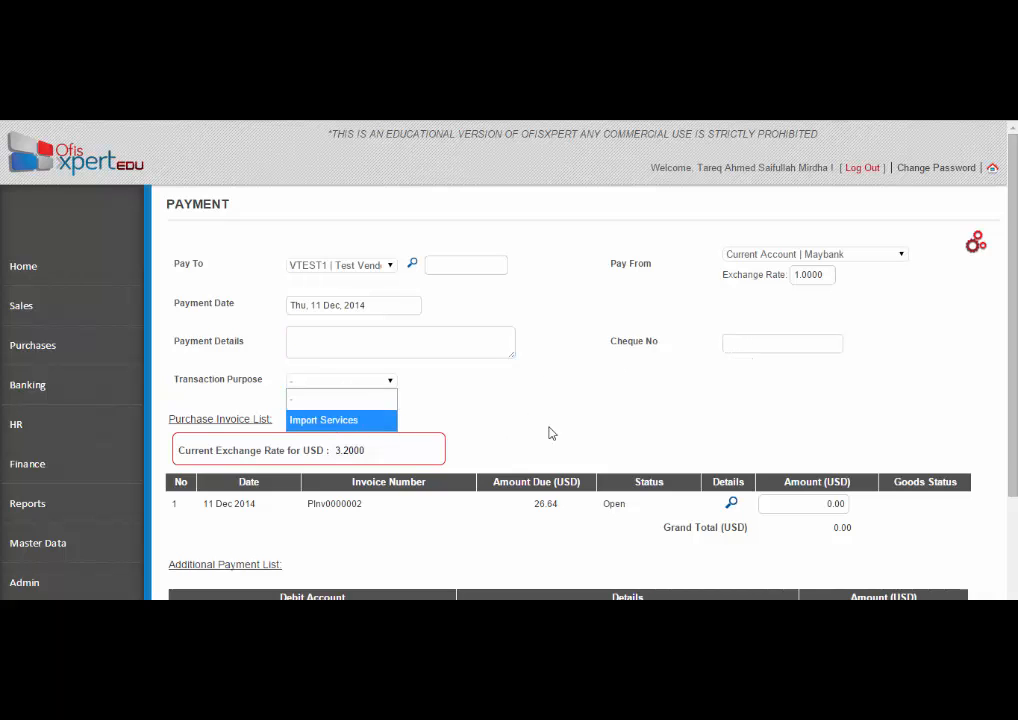
{"action": "left_click", "coordinate": [780, 503]}
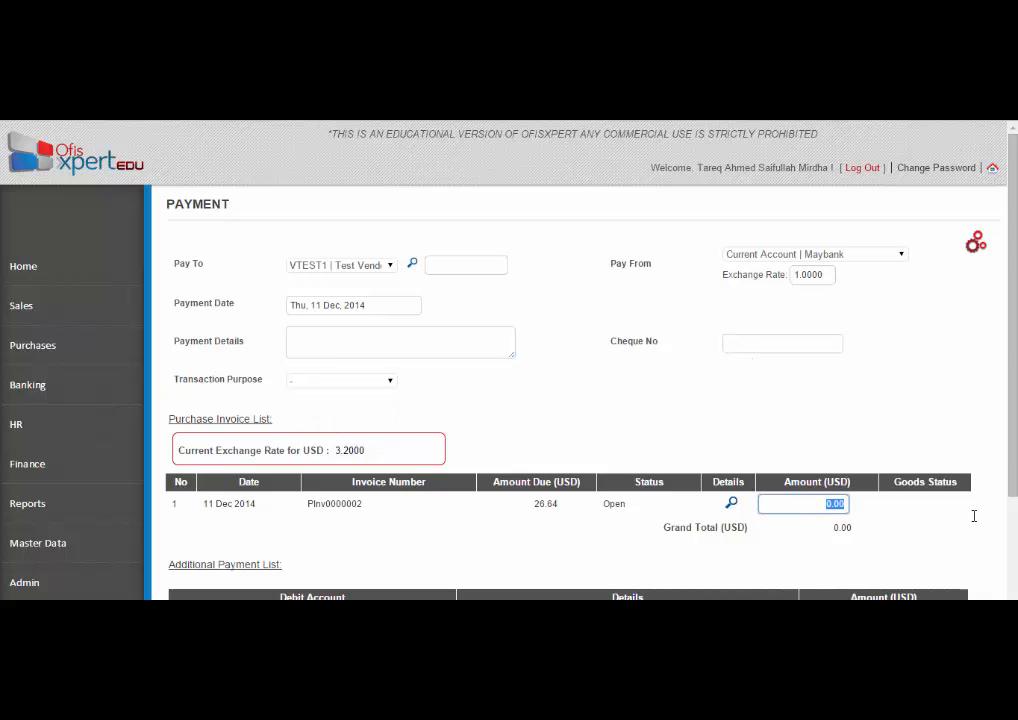
{"action": "type", "text": "26.64"}
{"action": "left_click", "coordinate": [950, 543]}
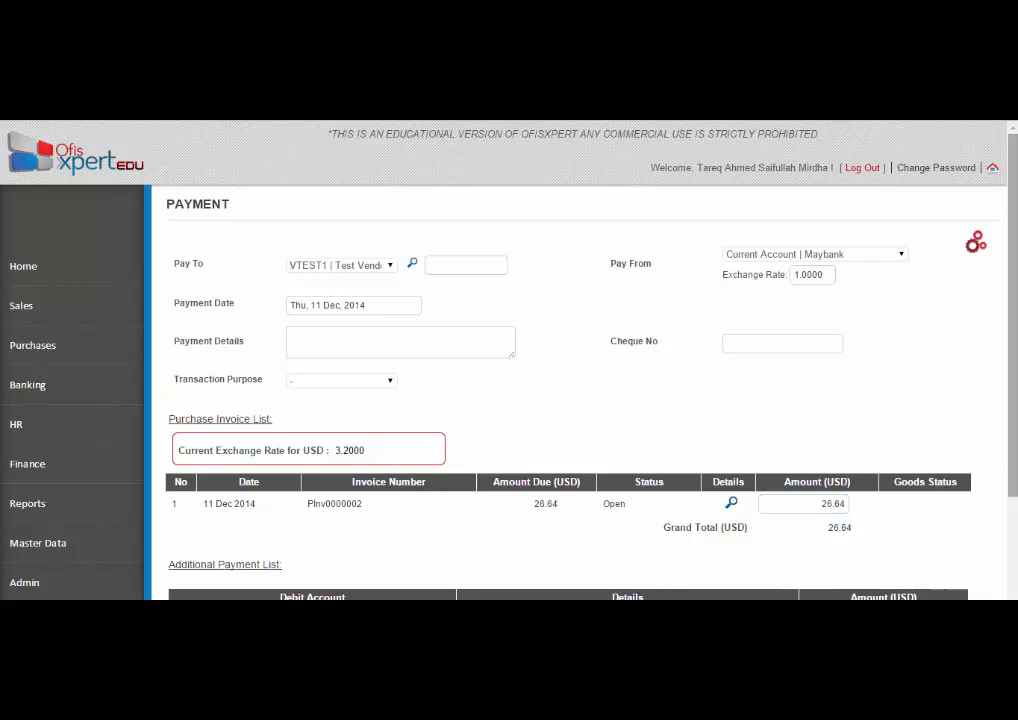
Step: Set the payment amount for invoice PInv0000002 to 20 USD and view the debit accounts available for an additional payment
{"action": "left_click_drag", "start_coordinate": [1014, 402], "coordinate": [1012, 527]}
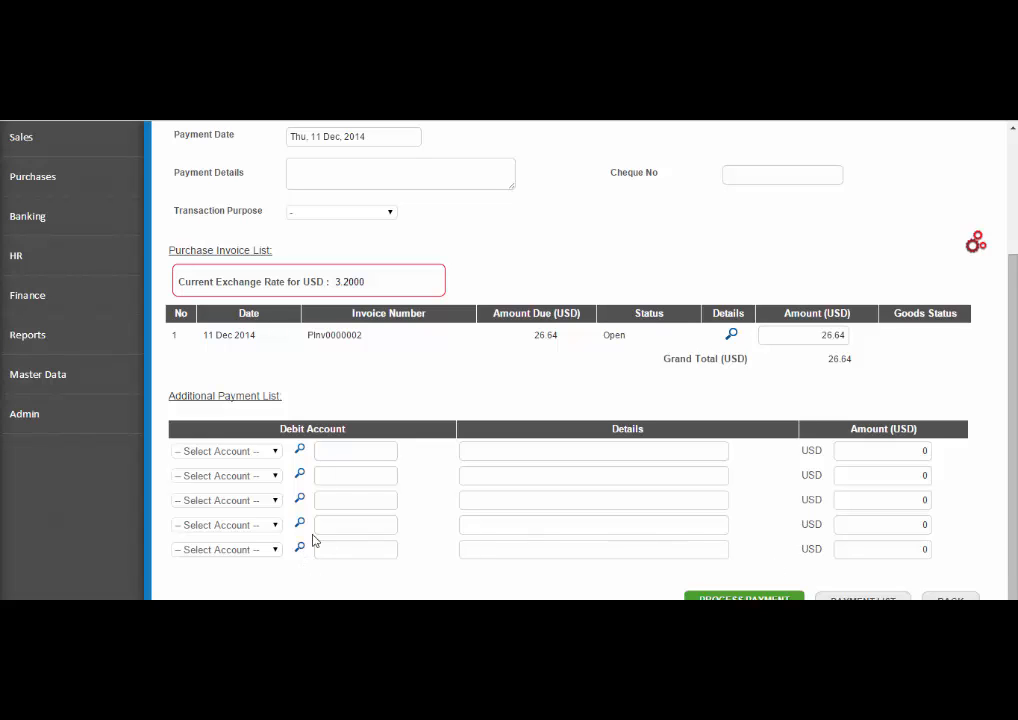
{"action": "double_click", "coordinate": [800, 334]}
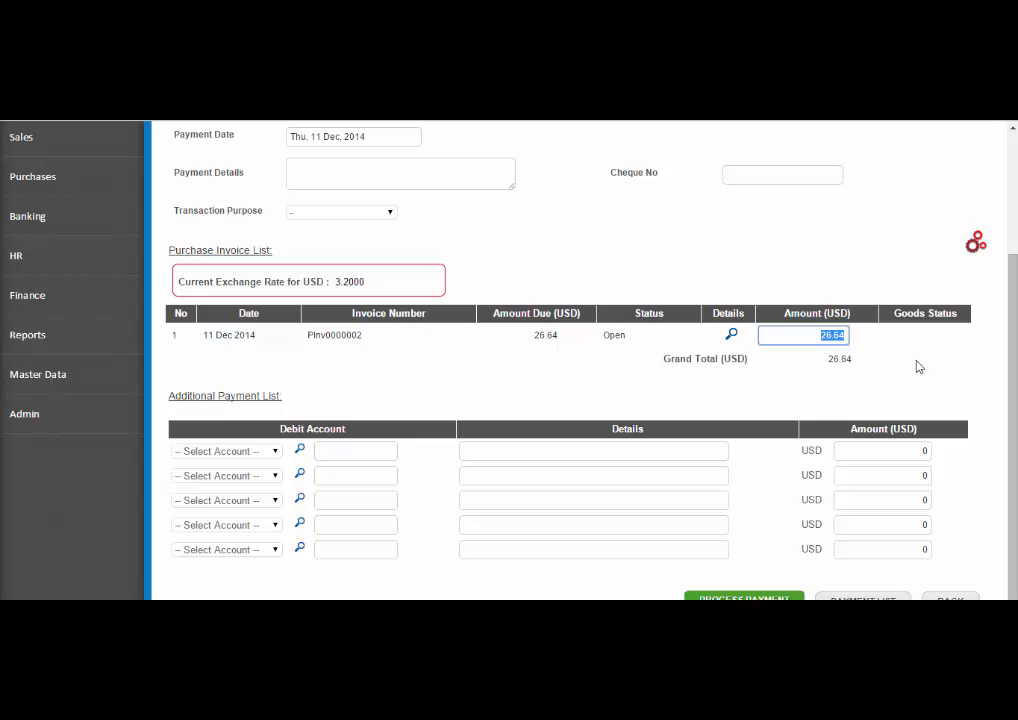
{"action": "type", "text": "20"}
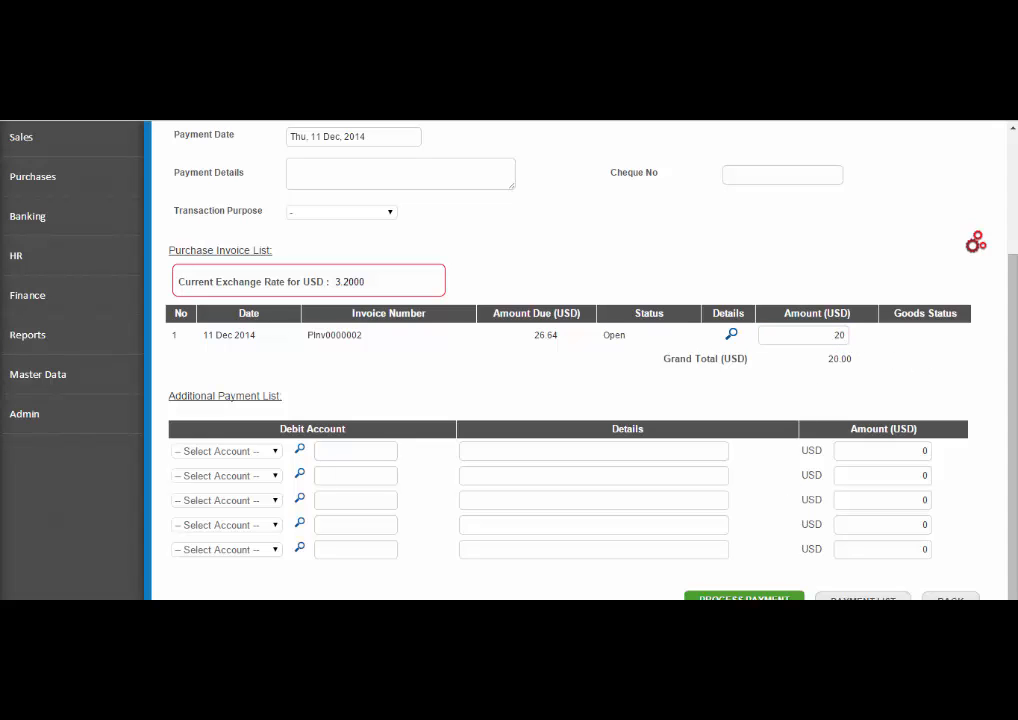
{"action": "left_click", "coordinate": [277, 453]}
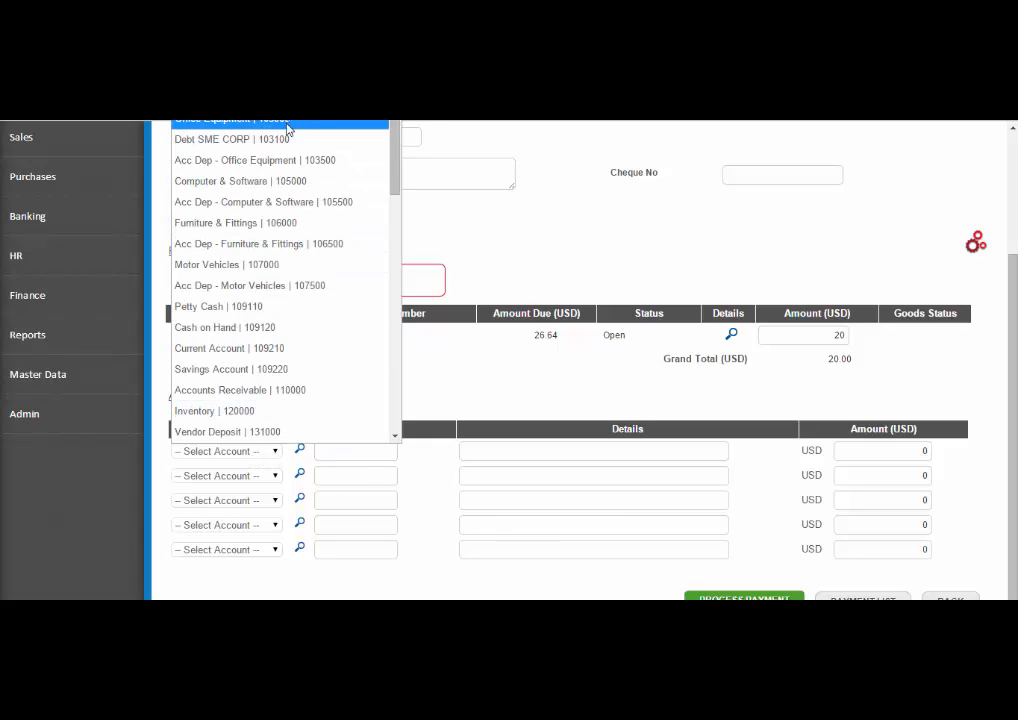
{"action": "left_click", "coordinate": [275, 455]}
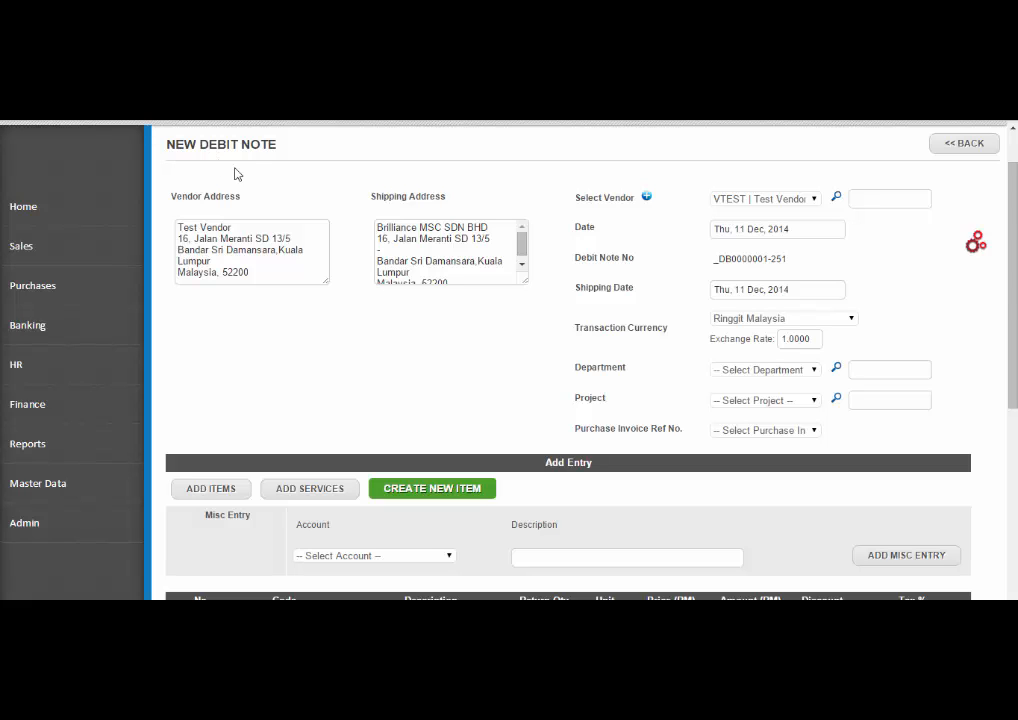
Step: Check the new debit note's vendor and date, and set its purchase invoice reference to PInv0000004
{"action": "left_click", "coordinate": [811, 200]}
{"action": "left_click", "coordinate": [811, 203]}
{"action": "left_click", "coordinate": [818, 231]}
{"action": "left_click", "coordinate": [820, 230]}
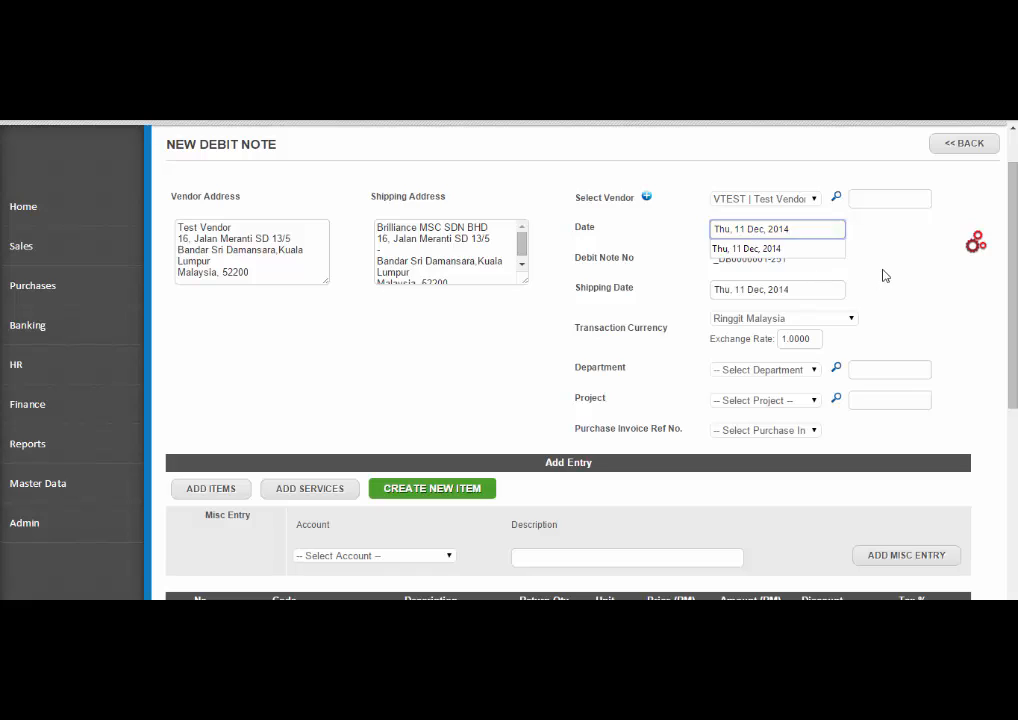
{"action": "left_click", "coordinate": [811, 431]}
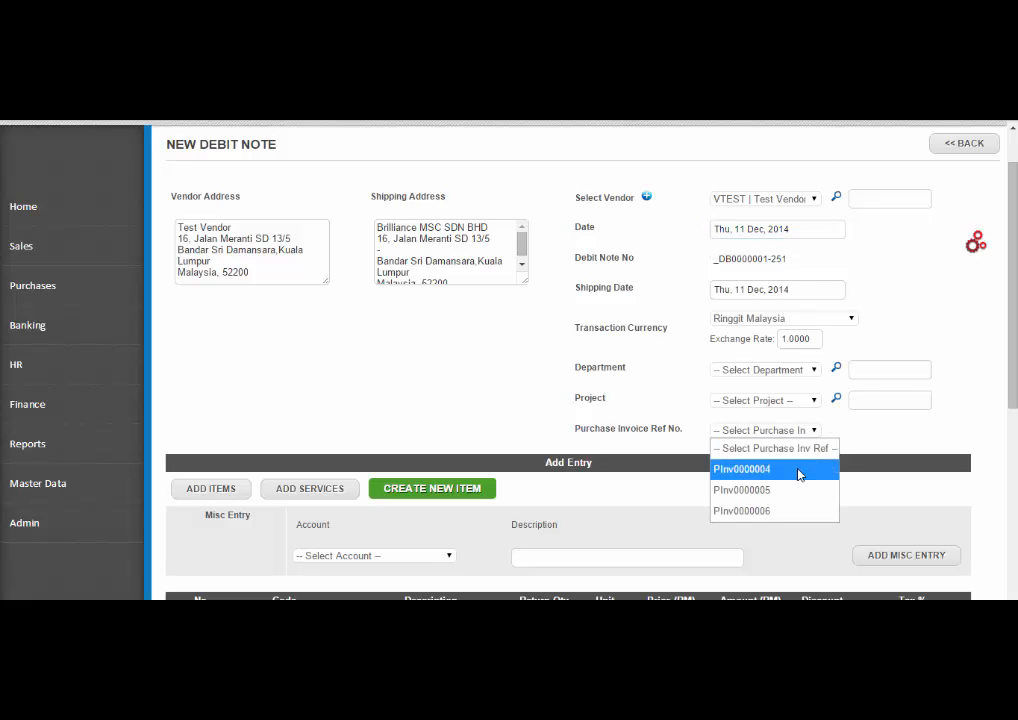
{"action": "left_click", "coordinate": [800, 474]}
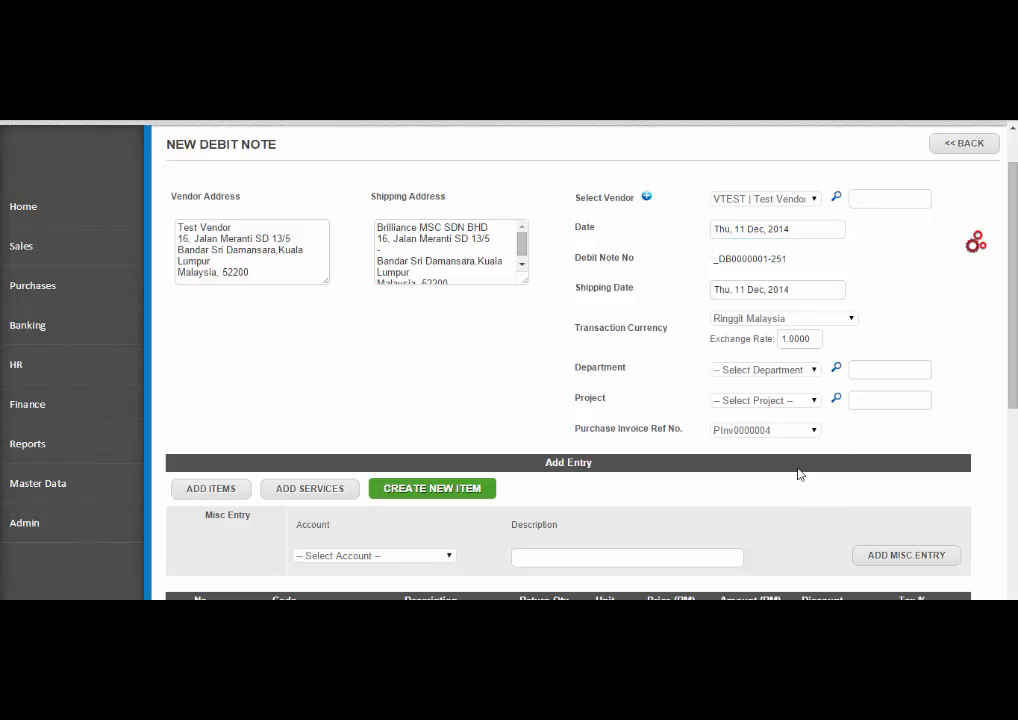
Step: Review the debit note's returned item line, transaction options, remarks and totals
{"action": "scroll", "coordinate": [848, 432], "scroll_direction": "down", "scroll_amount": 1}
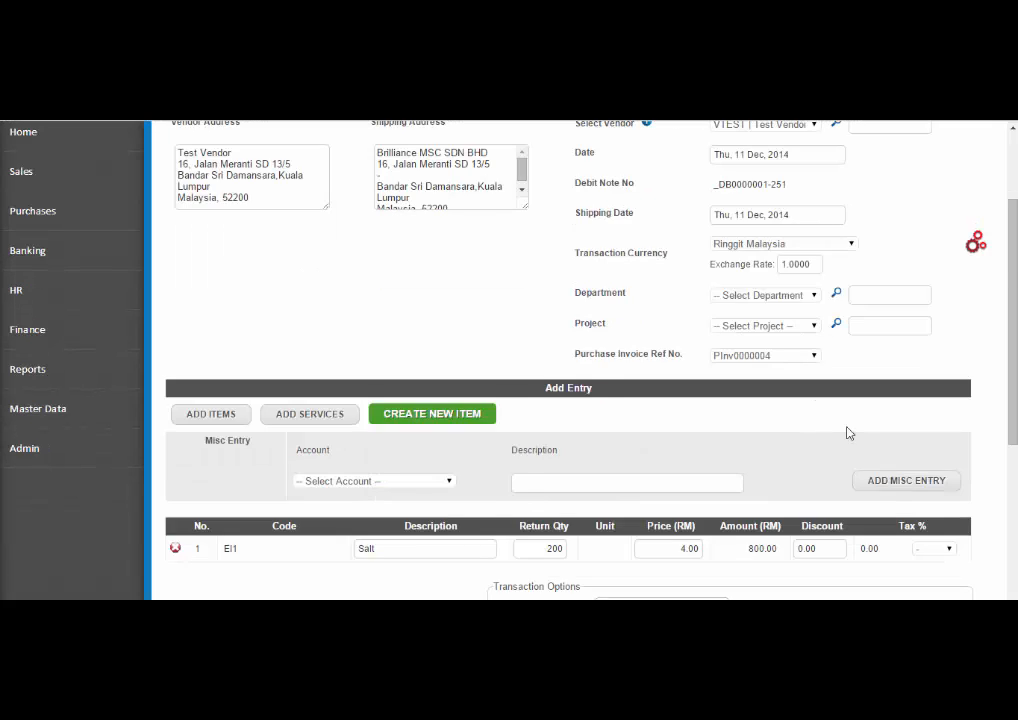
{"action": "scroll", "coordinate": [848, 432], "scroll_direction": "down", "scroll_amount": 2}
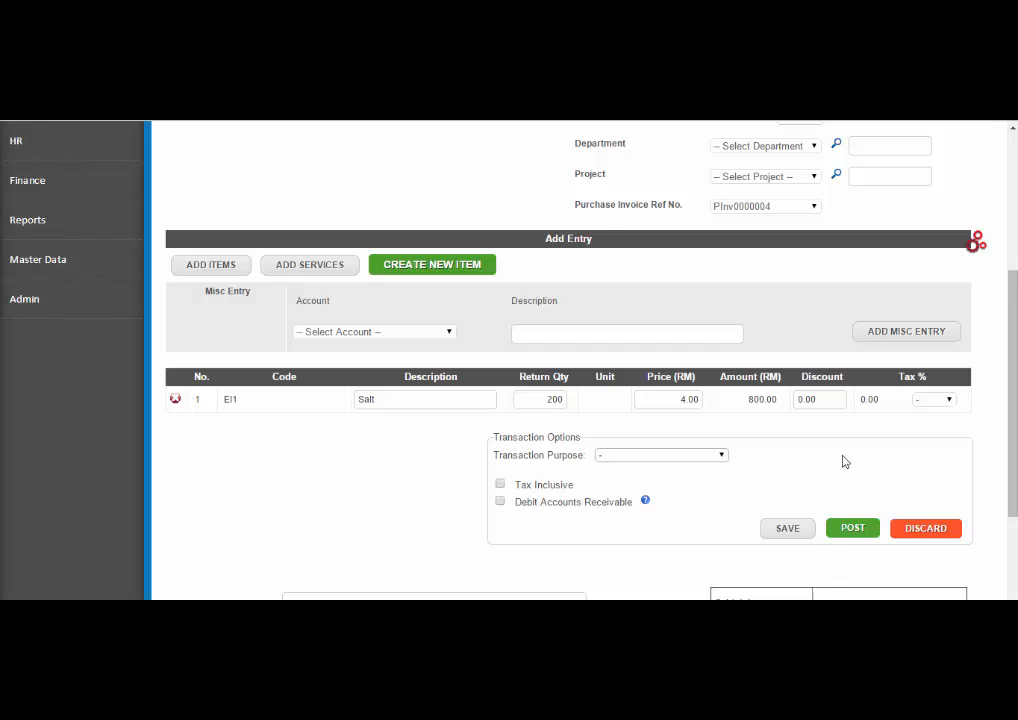
{"action": "scroll", "coordinate": [843, 461], "scroll_direction": "down", "scroll_amount": 1}
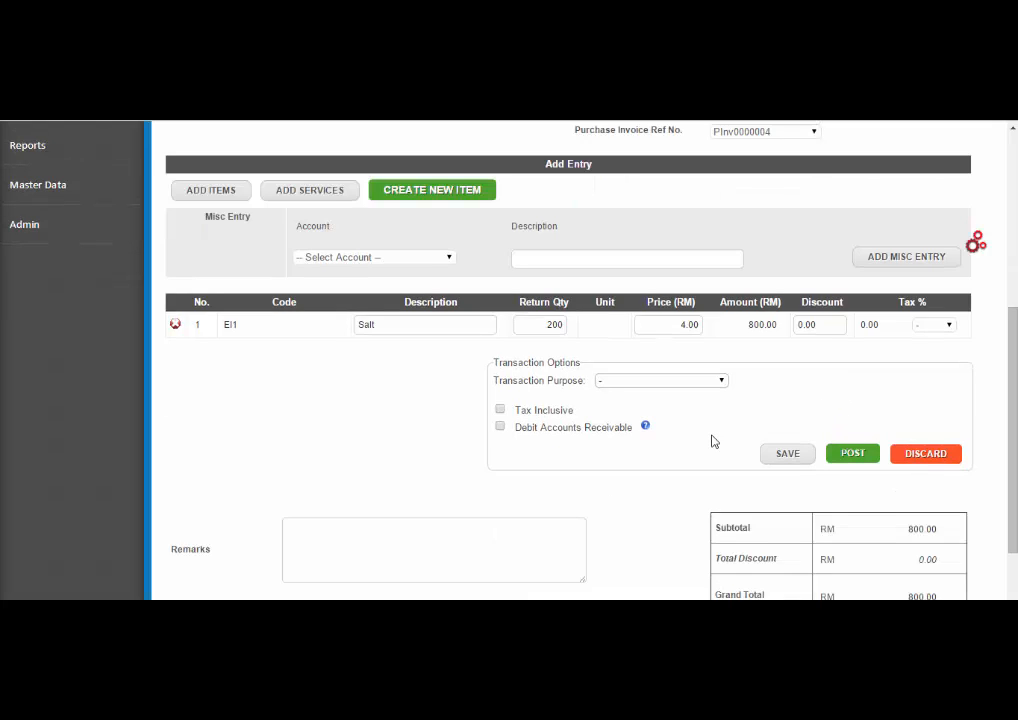
{"action": "scroll", "coordinate": [714, 441], "scroll_direction": "down", "scroll_amount": 2}
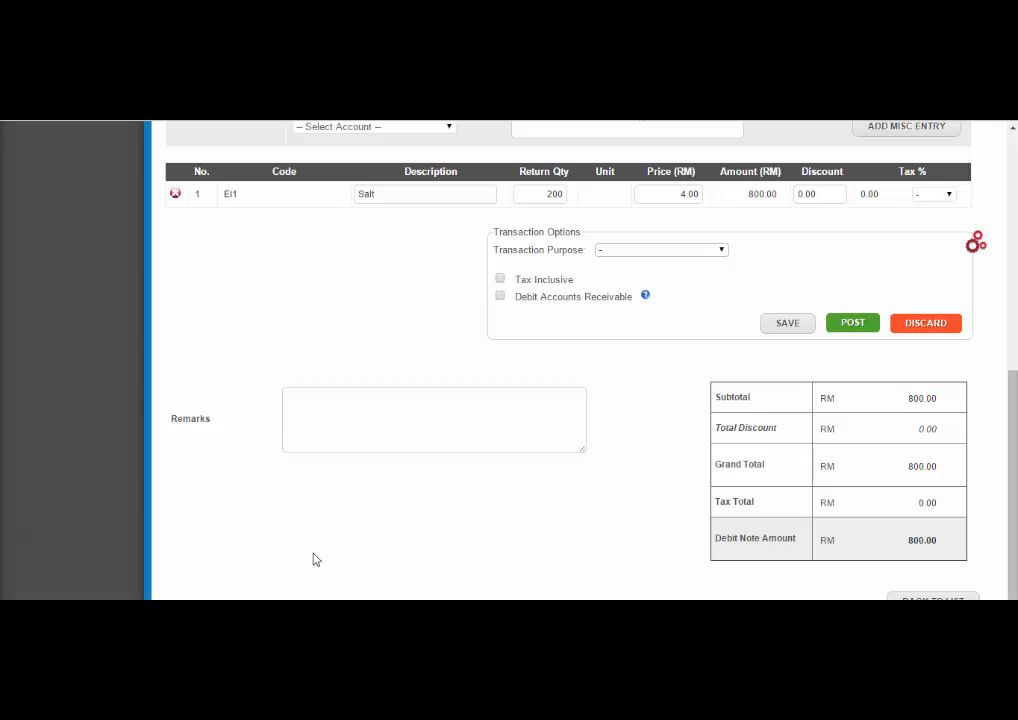
{"action": "scroll", "coordinate": [811, 434], "scroll_direction": "up", "scroll_amount": 5}
Step: Select PInv0000004 again as the debit note's purchase invoice reference and check the loaded item and posting options
{"action": "left_click", "coordinate": [812, 431]}
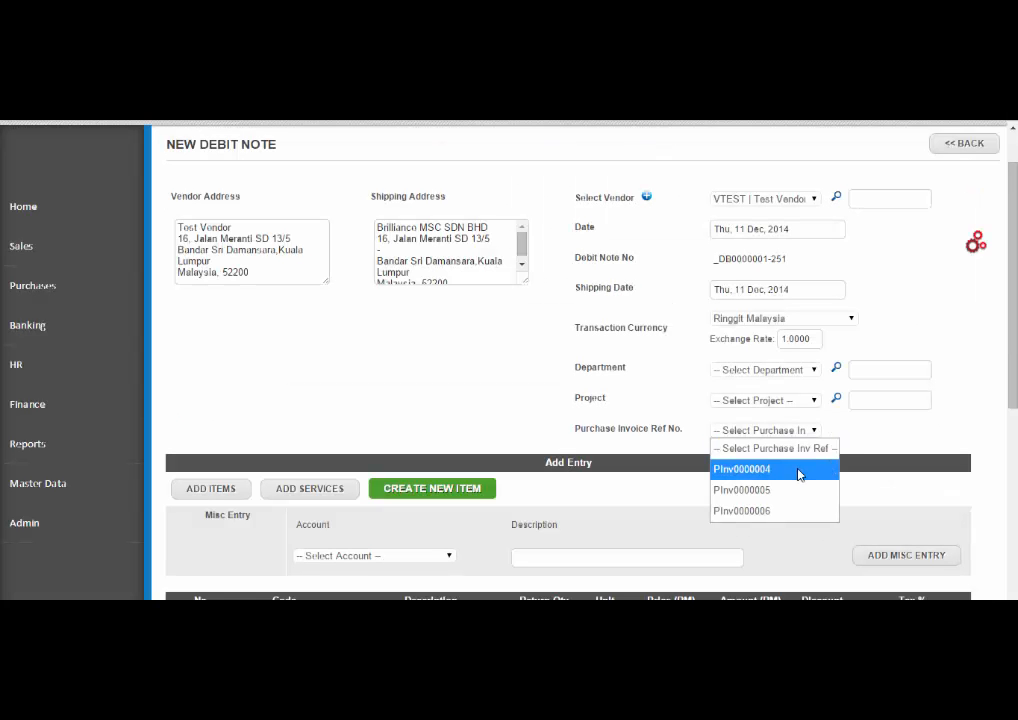
{"action": "left_click", "coordinate": [799, 472]}
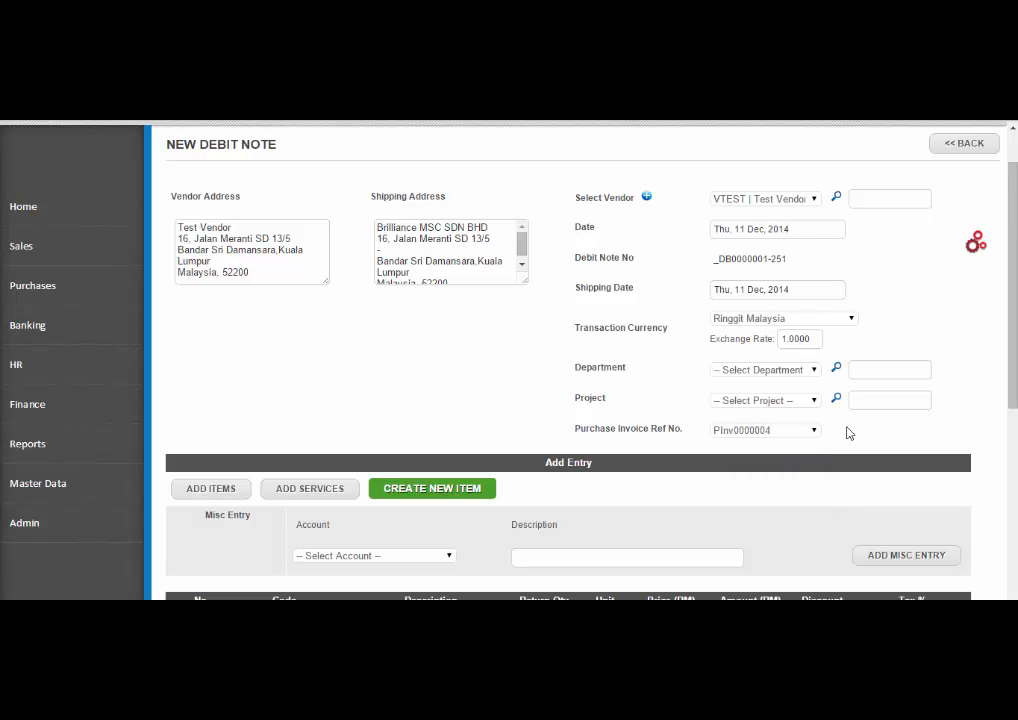
{"action": "scroll", "coordinate": [848, 432], "scroll_direction": "down", "scroll_amount": 1}
{"action": "scroll", "coordinate": [848, 432], "scroll_direction": "down", "scroll_amount": 2}
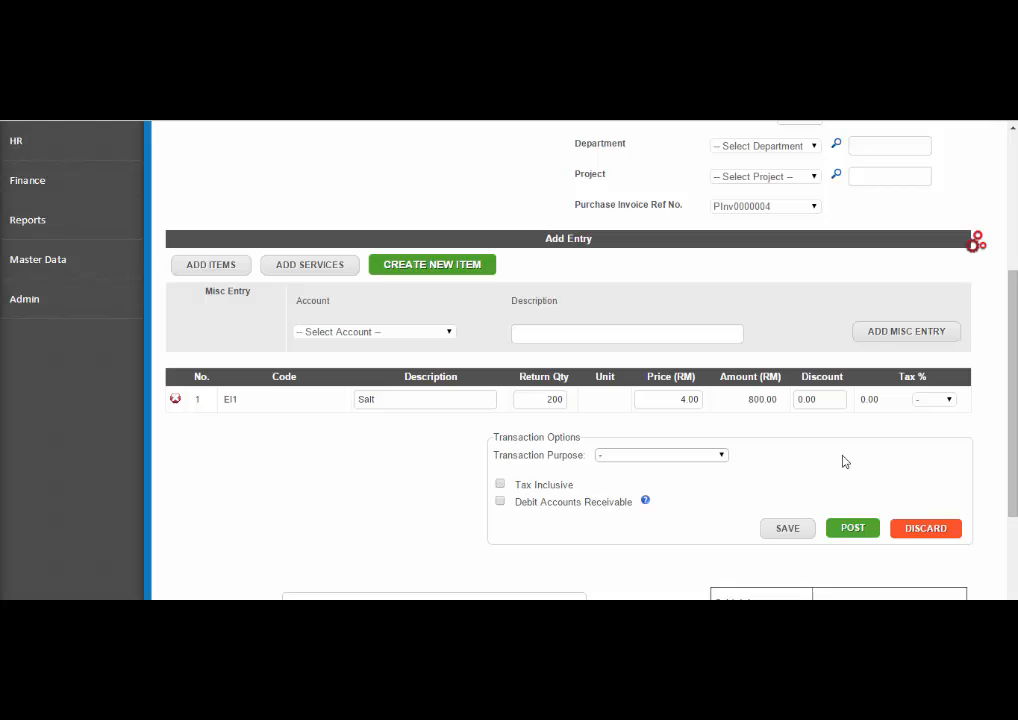
{"action": "scroll", "coordinate": [843, 461], "scroll_direction": "down", "scroll_amount": 1}
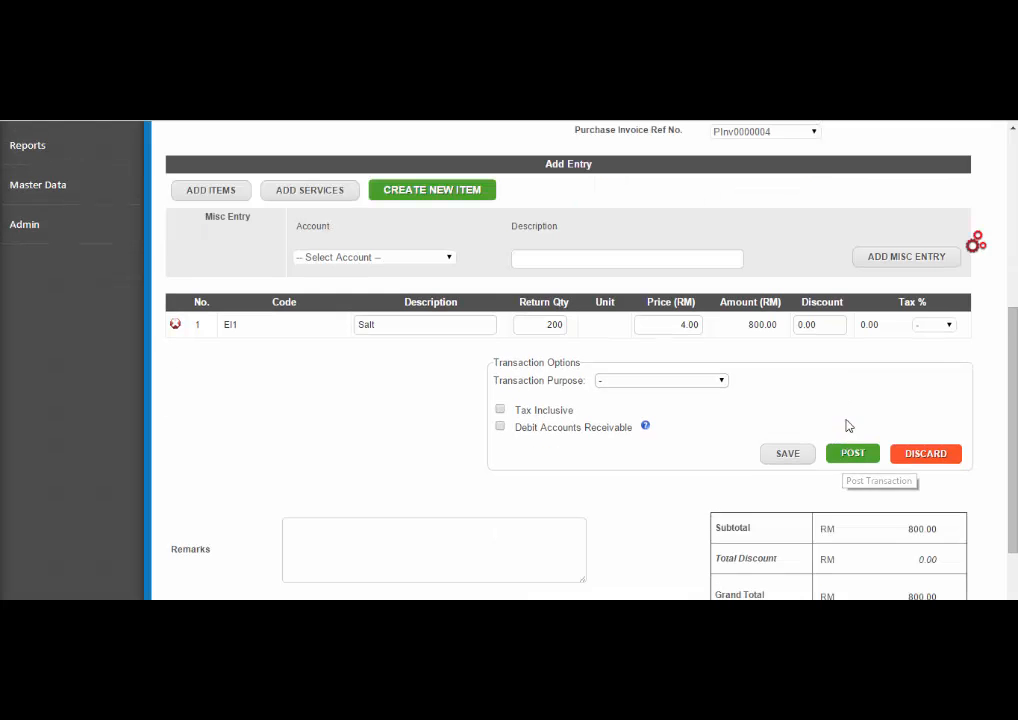
{"action": "scroll", "coordinate": [713, 441], "scroll_direction": "down", "scroll_amount": 2}
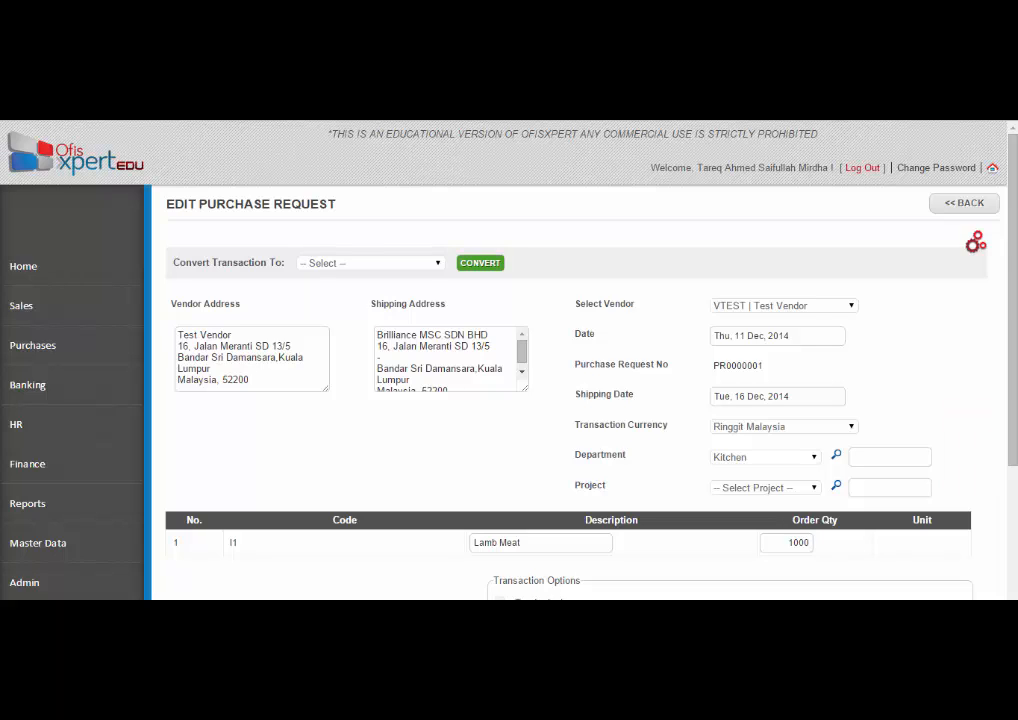
Step: View the transaction types the Lamb Meat purchase request can be converted to
{"action": "left_click", "coordinate": [437, 265]}
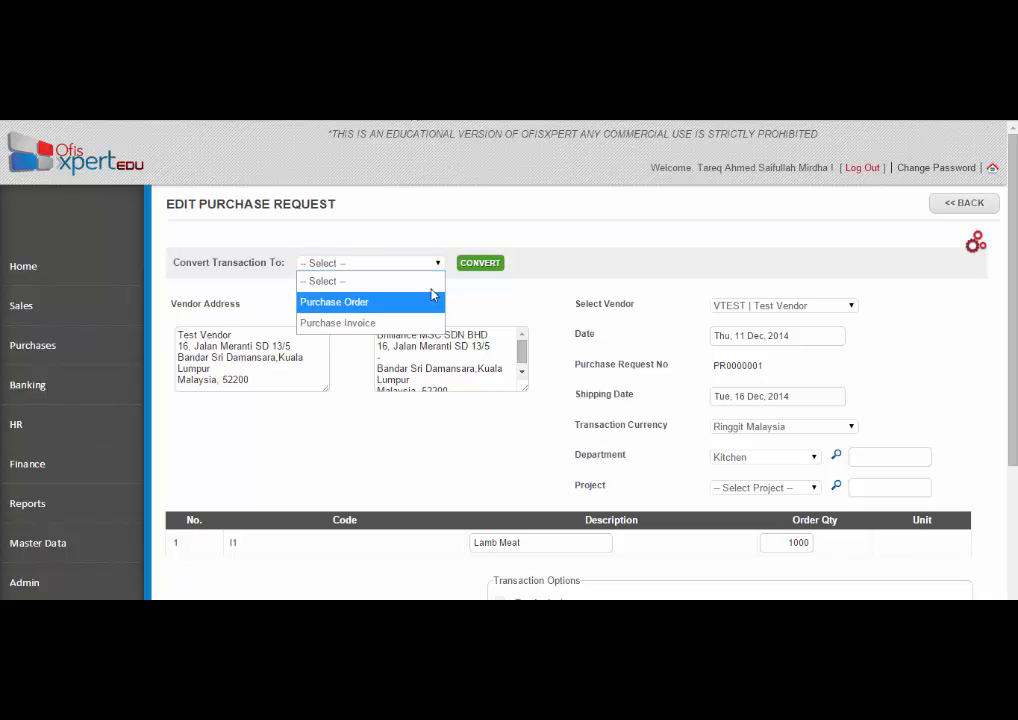
{"action": "left_click", "coordinate": [437, 266]}
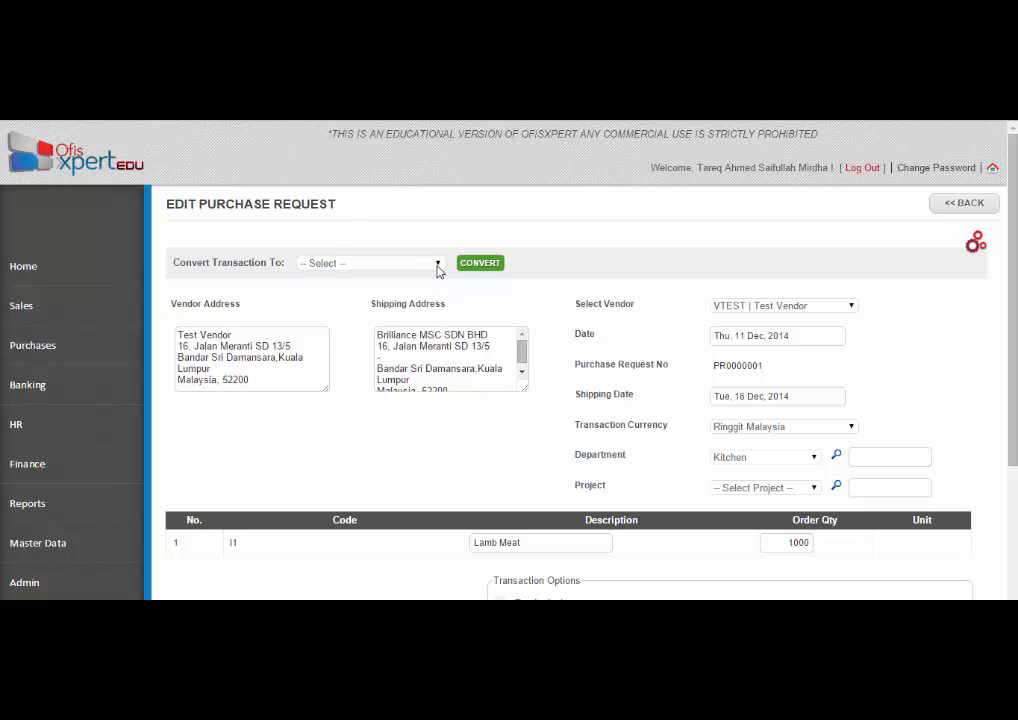
{"action": "left_click", "coordinate": [494, 270]}
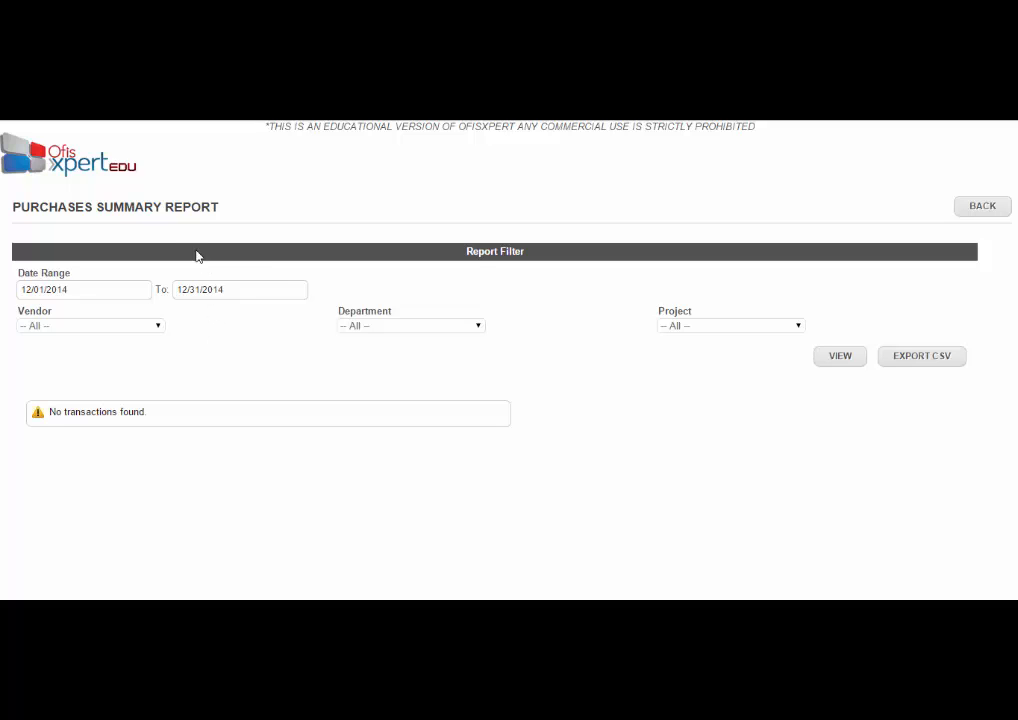
Step: Set the Purchases Summary Report's date range from 12/01/2014 to 12/31/2014
{"action": "left_click", "coordinate": [142, 292]}
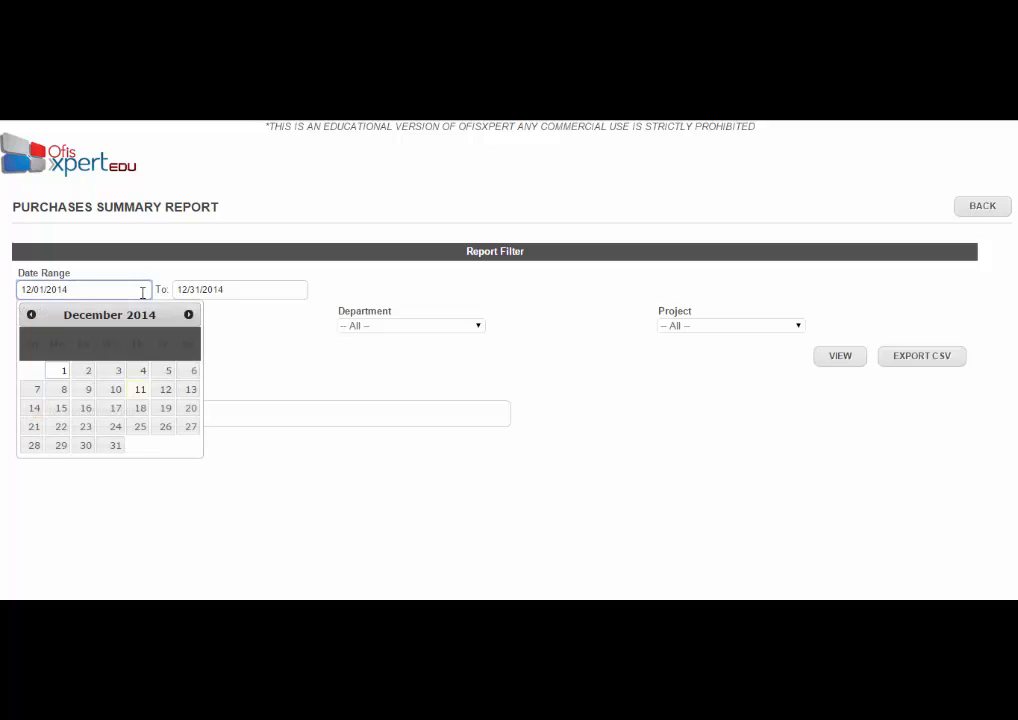
{"action": "left_click", "coordinate": [62, 371]}
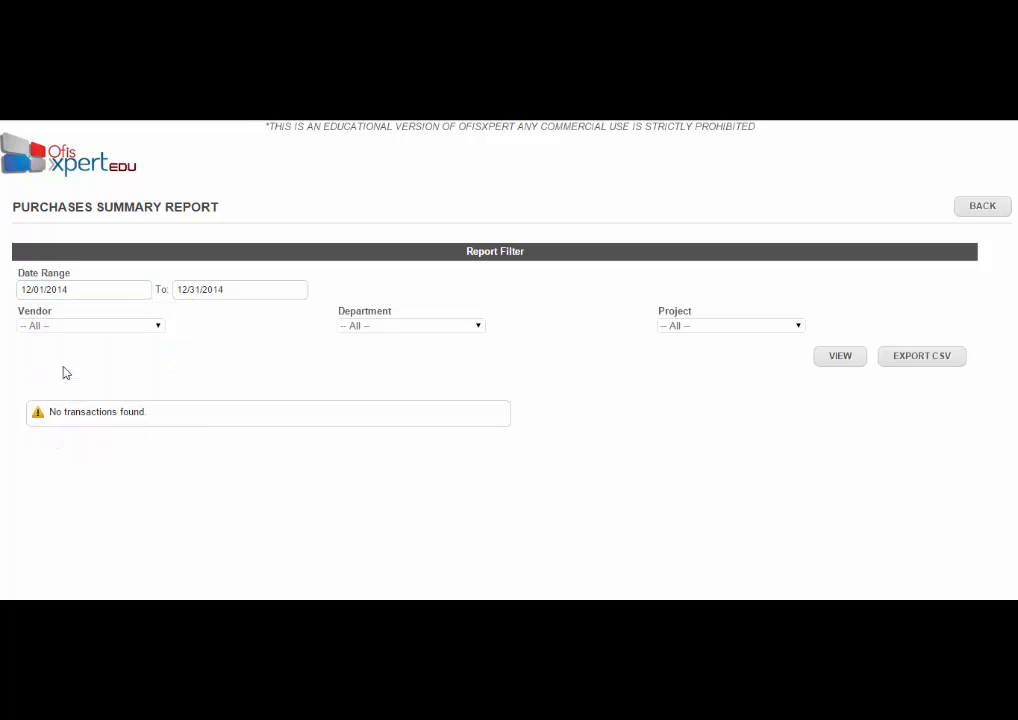
{"action": "left_click", "coordinate": [275, 289]}
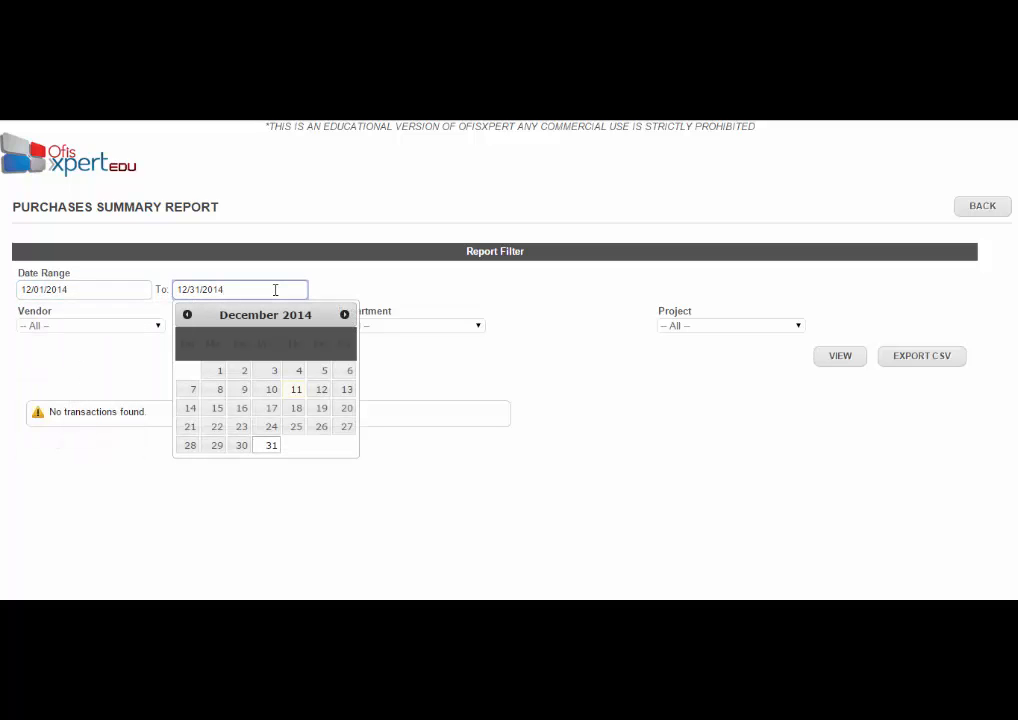
{"action": "left_click", "coordinate": [269, 446]}
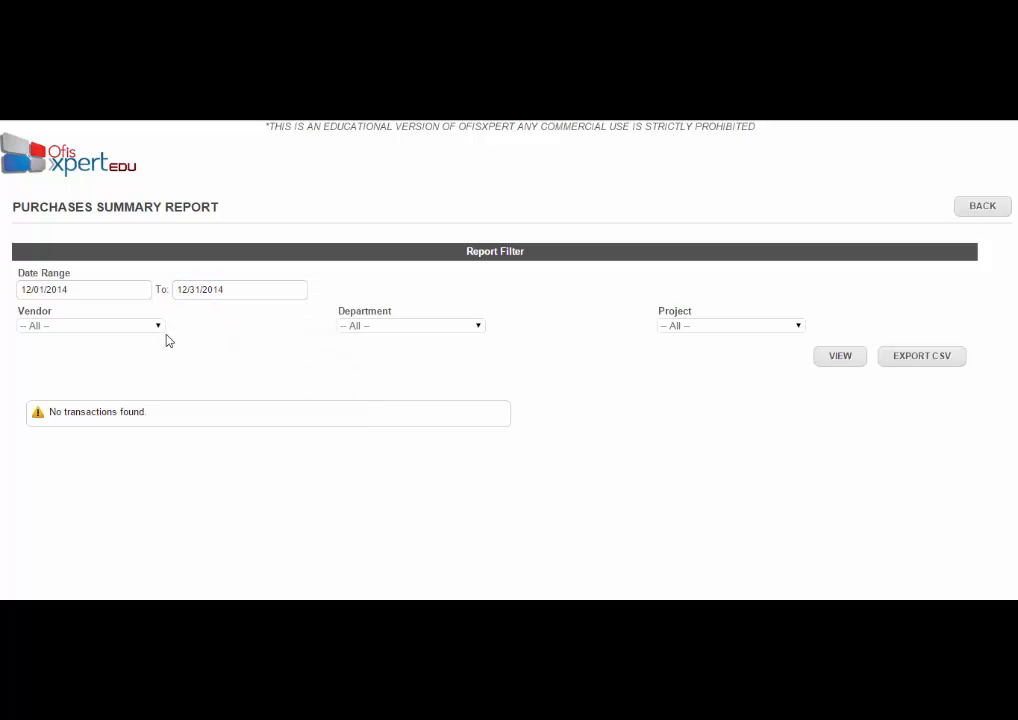
Step: Check the vendor, department and project filter choices of the Purchases Summary Report
{"action": "left_click", "coordinate": [157, 327]}
{"action": "left_click", "coordinate": [157, 327]}
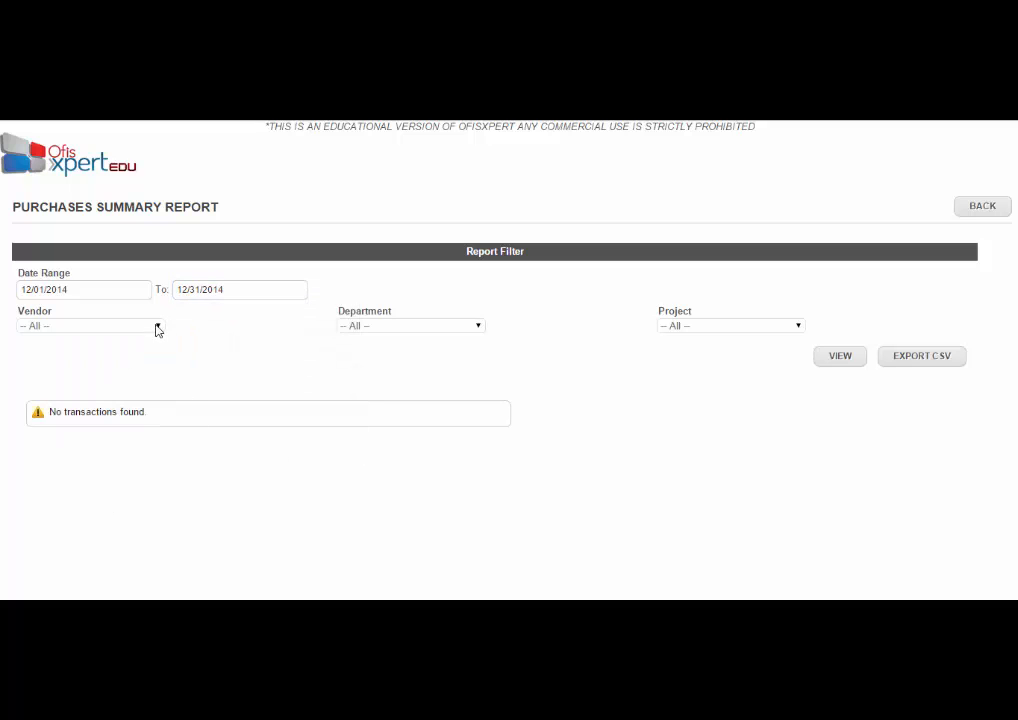
{"action": "left_click", "coordinate": [478, 329]}
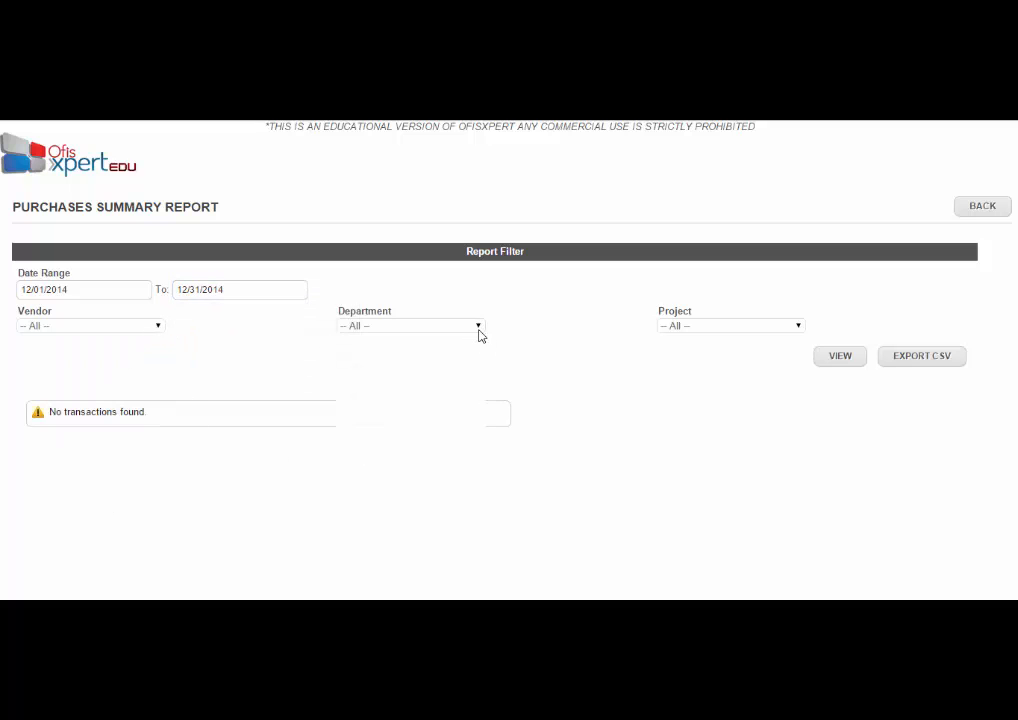
{"action": "left_click", "coordinate": [776, 326]}
{"action": "left_click", "coordinate": [776, 326]}
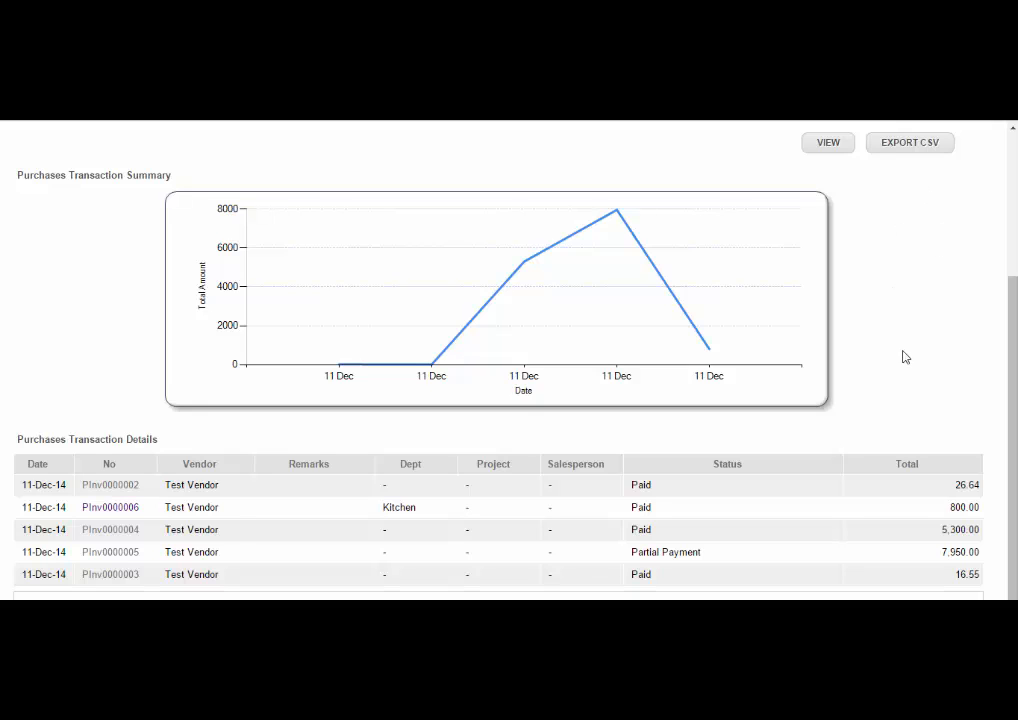
Step: Export the Purchases Summary Report's transaction data to CSV
{"action": "left_click", "coordinate": [922, 150]}
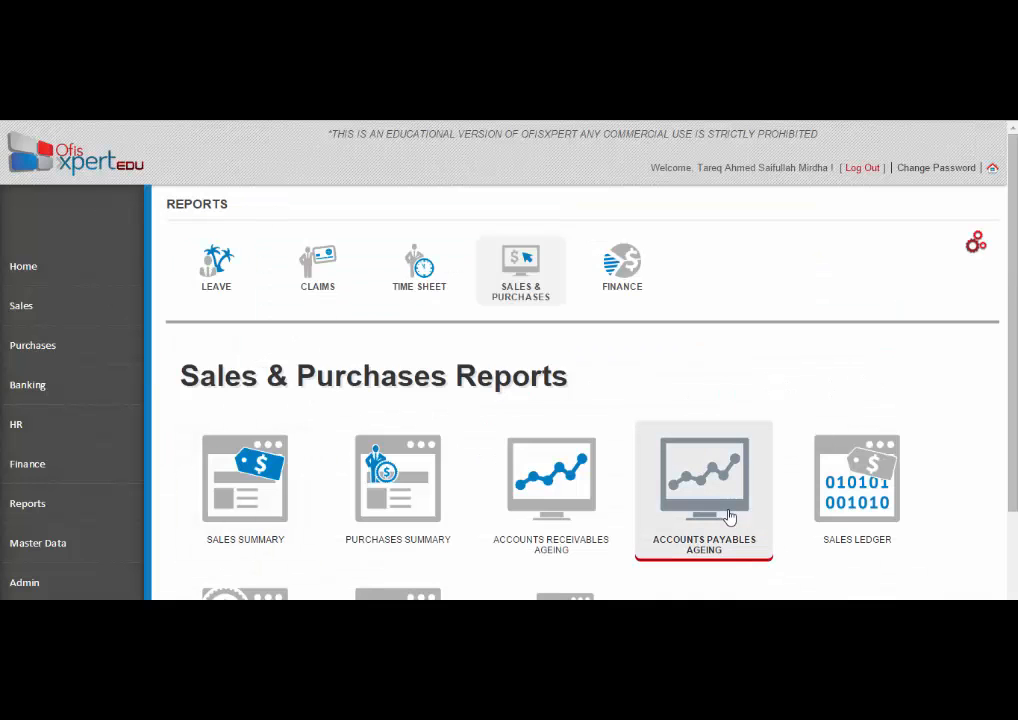
Step: Run the Accounts Payables Ageing Report for vendor VTEST | Test Vendor with payables as of 12/01/2014
{"action": "left_click", "coordinate": [729, 516]}
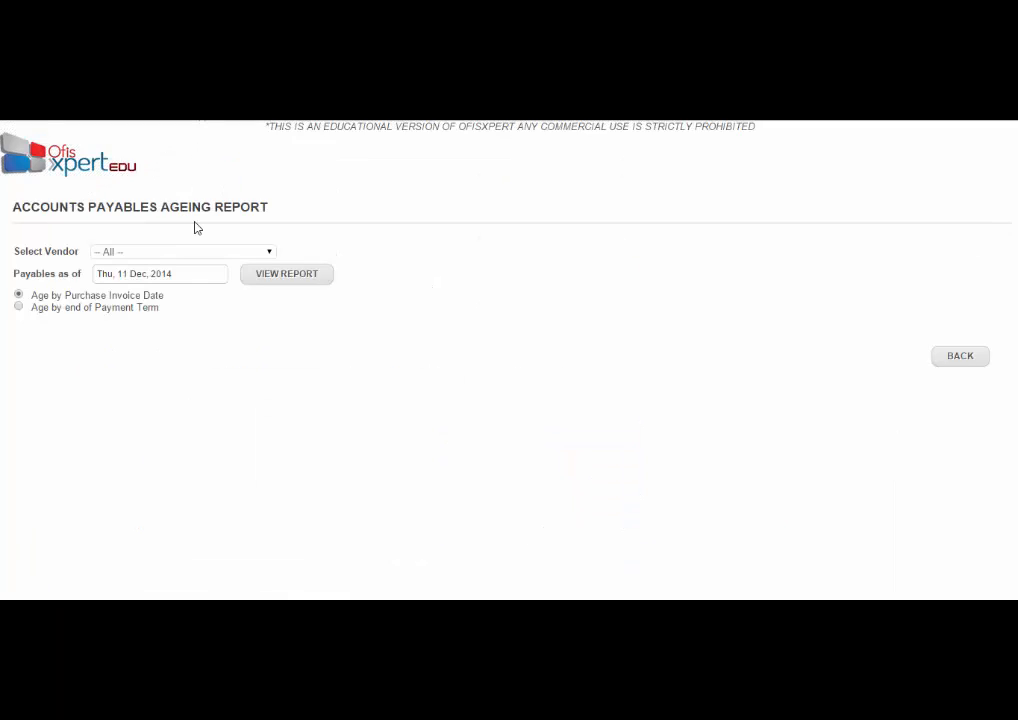
{"action": "left_click", "coordinate": [271, 255]}
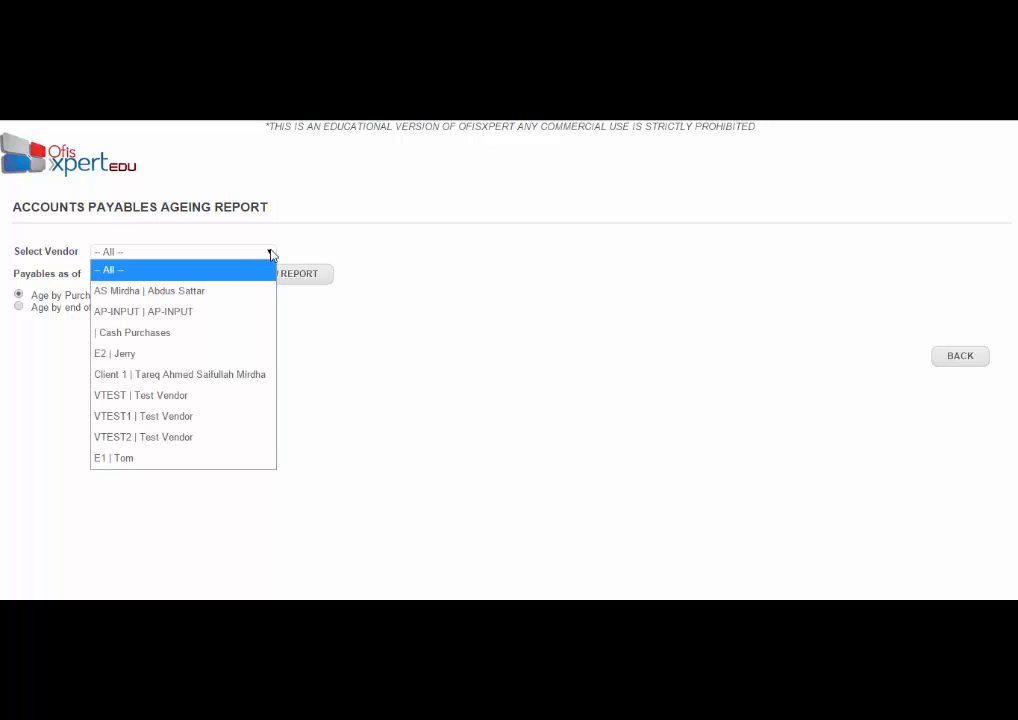
{"action": "left_click", "coordinate": [228, 398]}
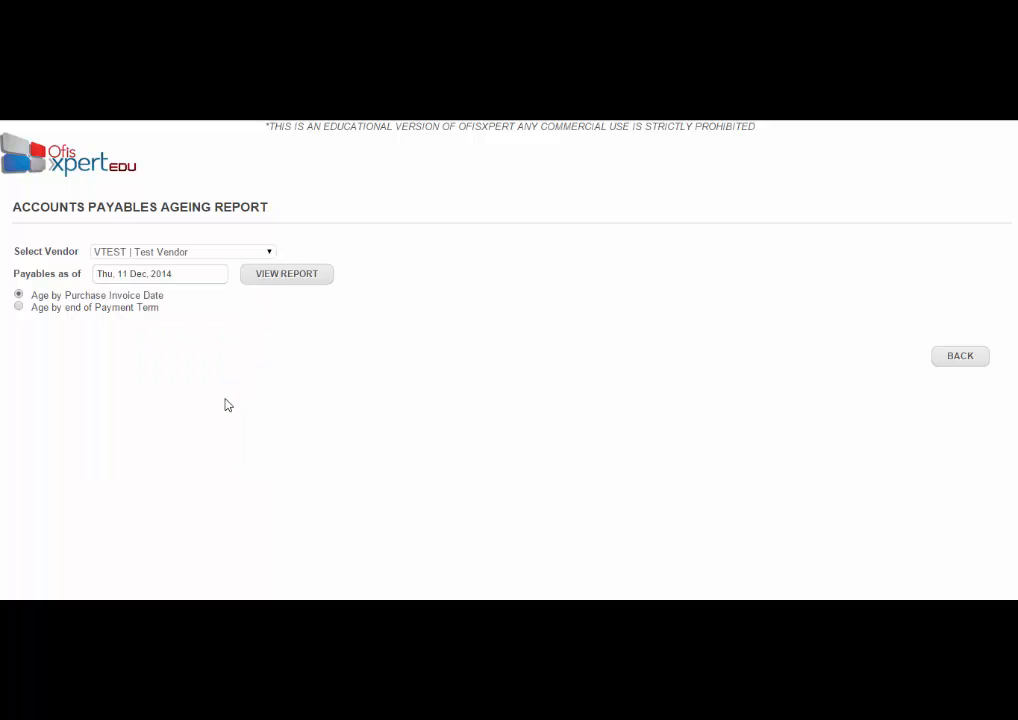
{"action": "left_click", "coordinate": [198, 276]}
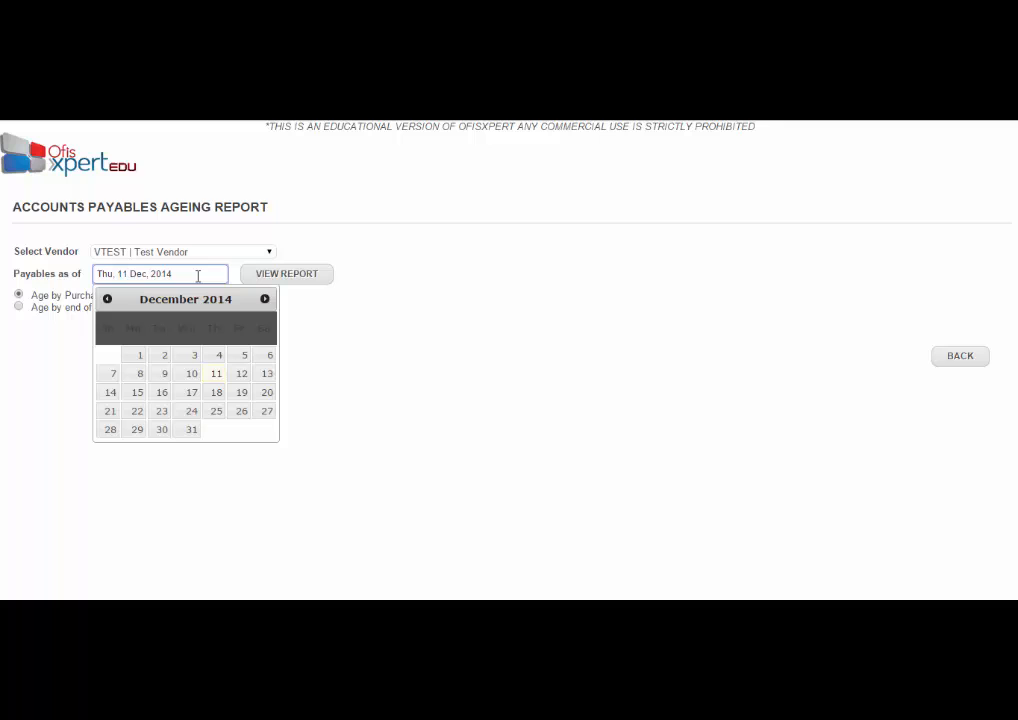
{"action": "left_click", "coordinate": [140, 358]}
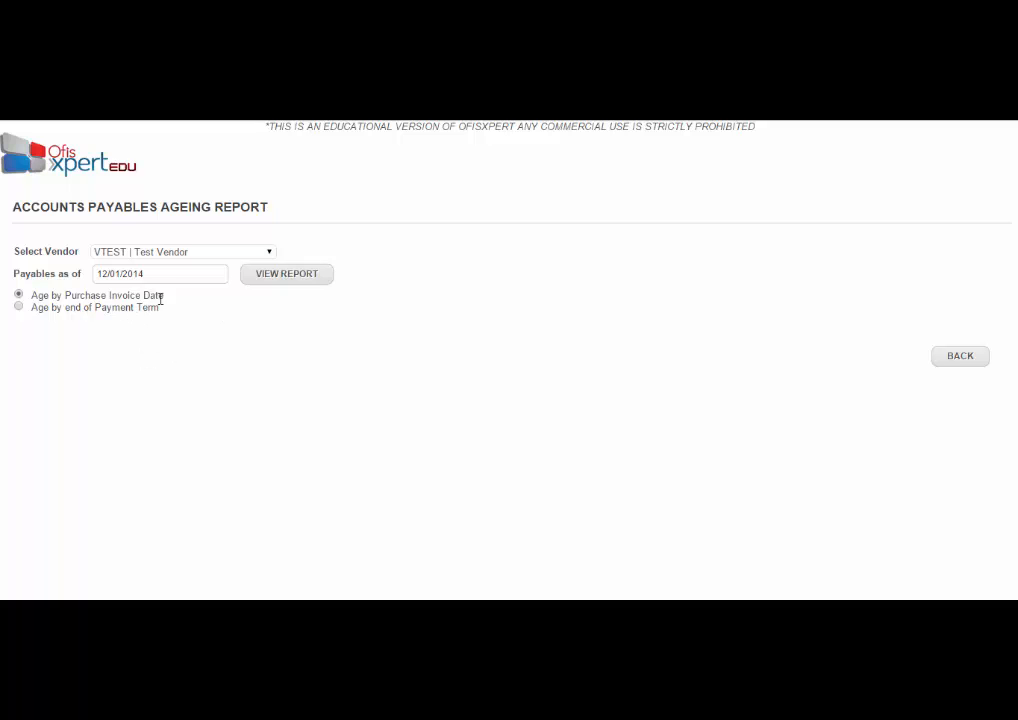
{"action": "left_click", "coordinate": [317, 279]}
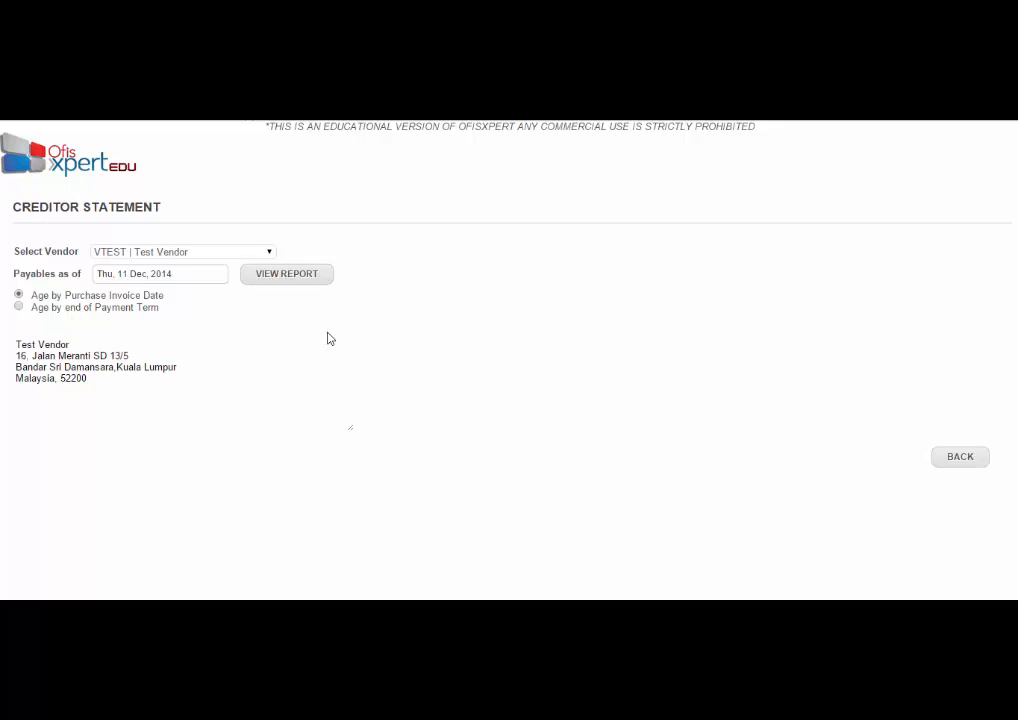
Step: Run the Creditor Statement for VTEST | Test Vendor with payables as of 11 Dec 2014
{"action": "left_click", "coordinate": [299, 284]}
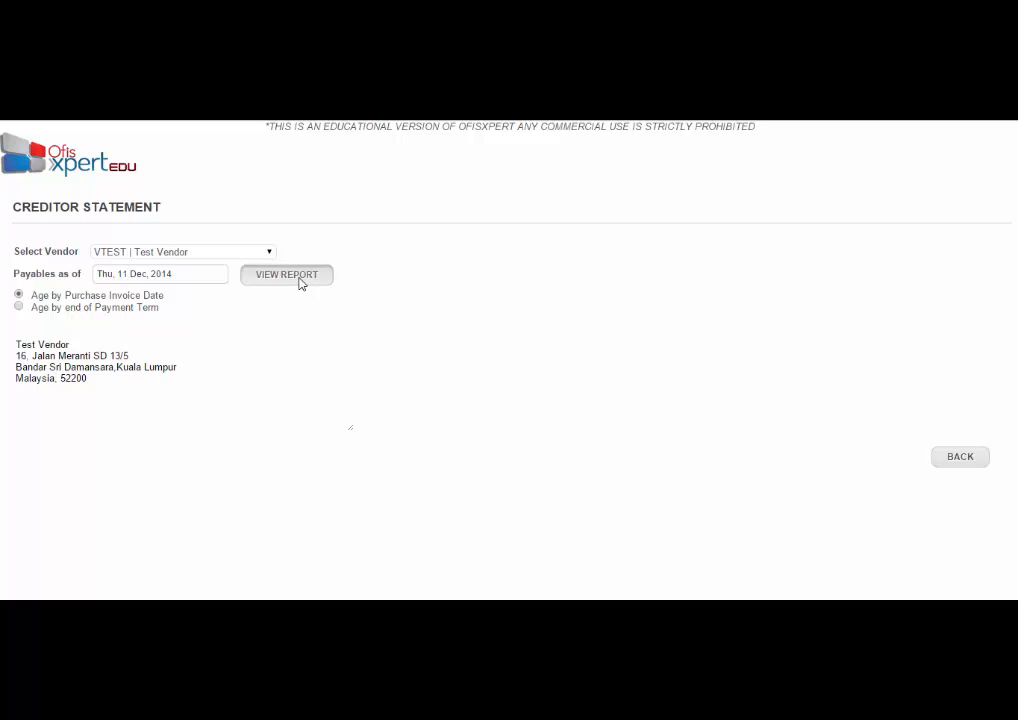